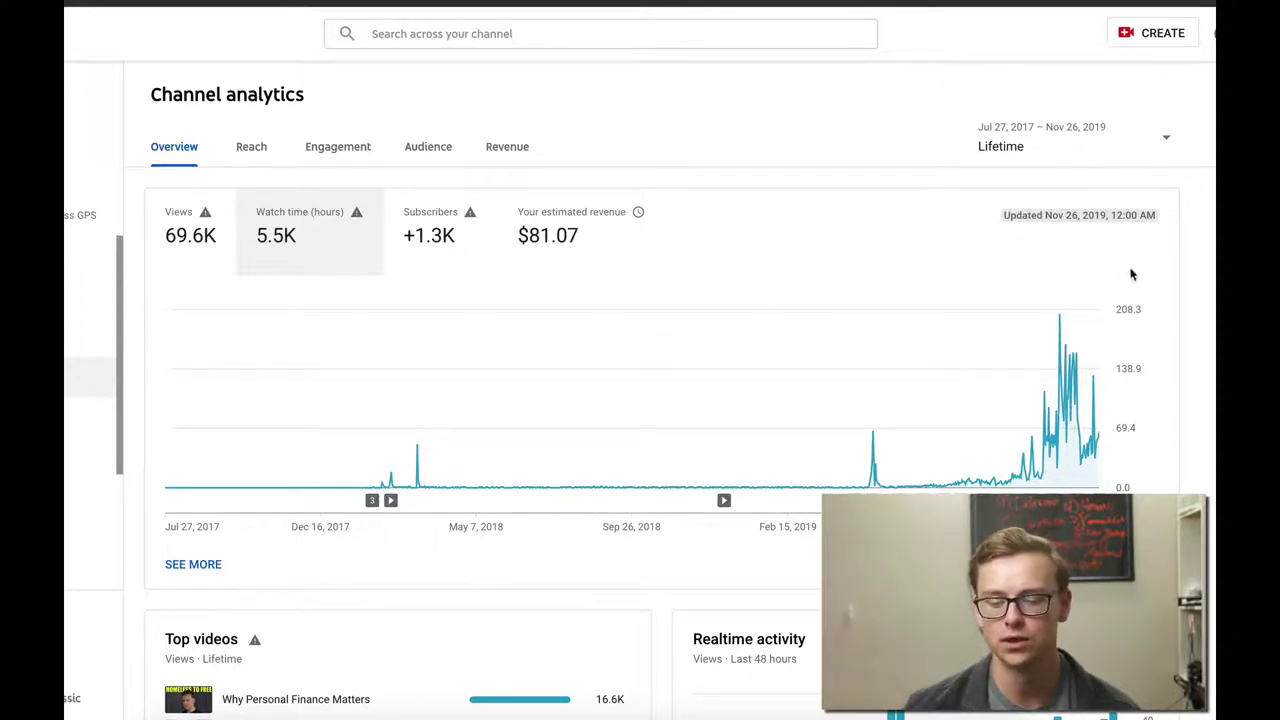
# Leave the YouTube Studio channel analytics for a new Chrome tab on the Google start page.
pyautogui.moveTo(1034, 417)
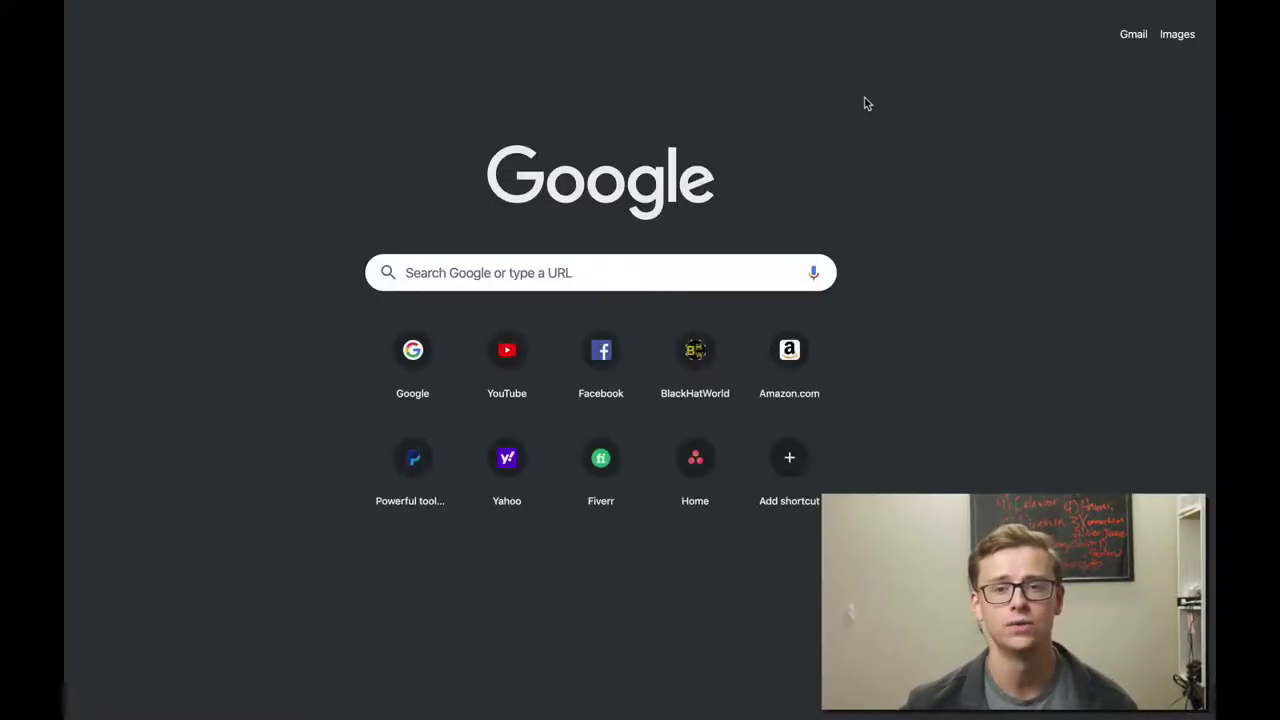
# Search for 'obs studios' and open the official OBS Studio home page on obsproject.com.
pyautogui.write('obs studios')
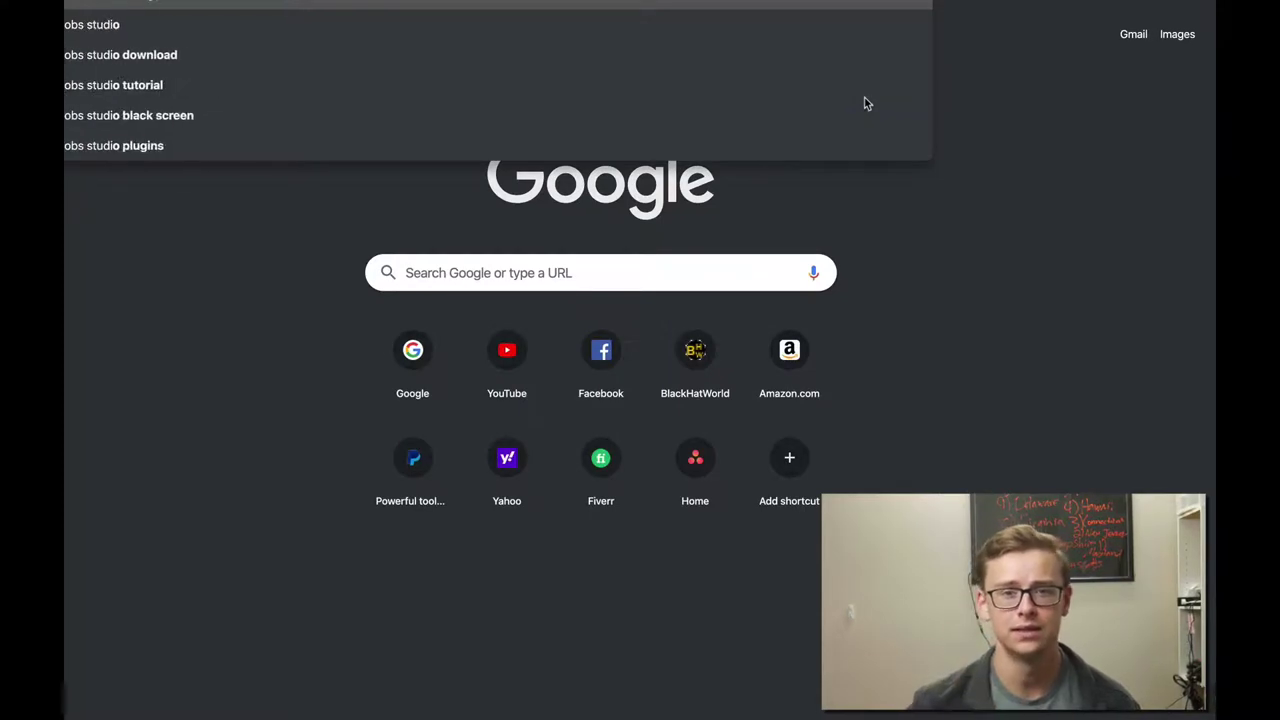
pyautogui.press('Return')
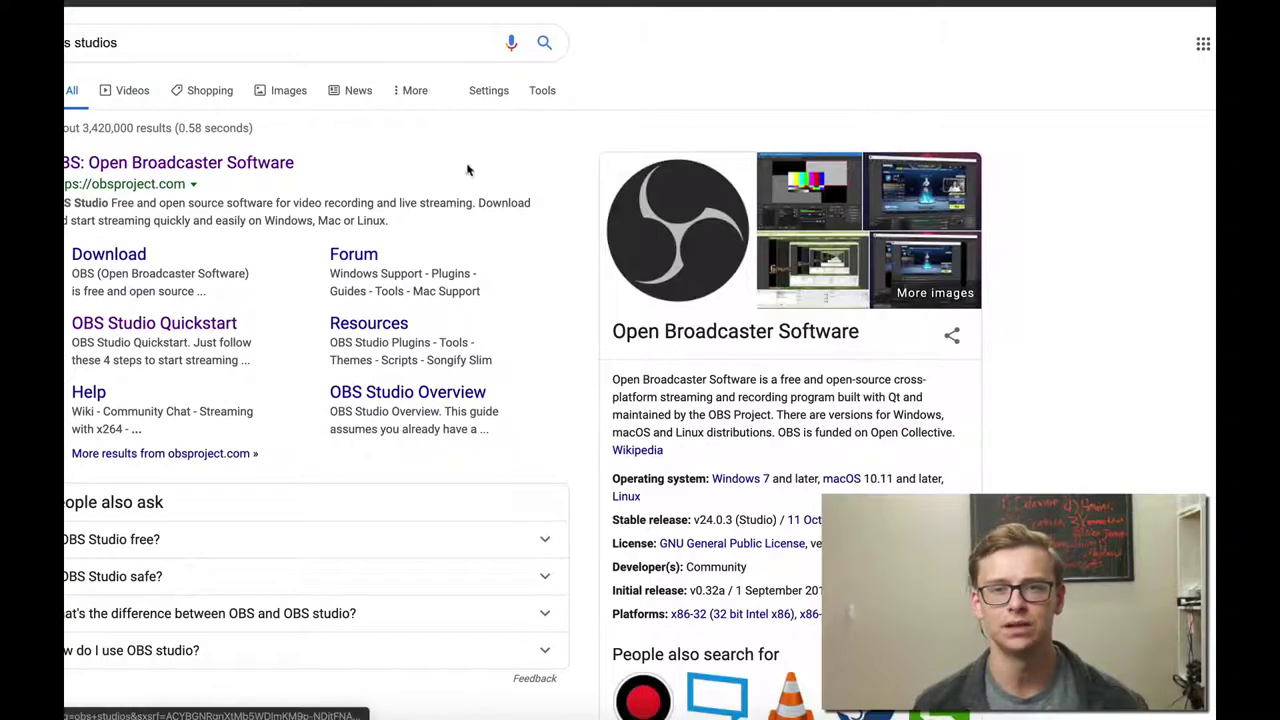
pyautogui.click(212, 172)
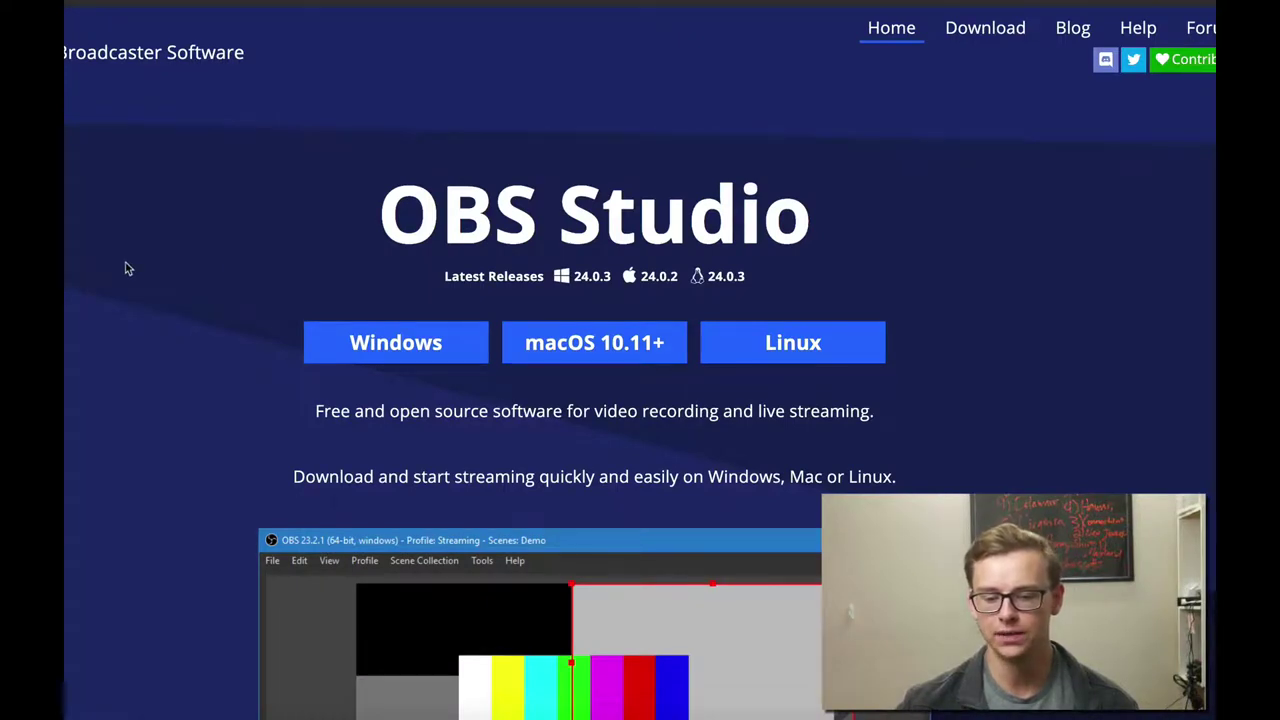
pyautogui.scroll(-1, 128, 268)
pyautogui.scroll(1, 128, 268)
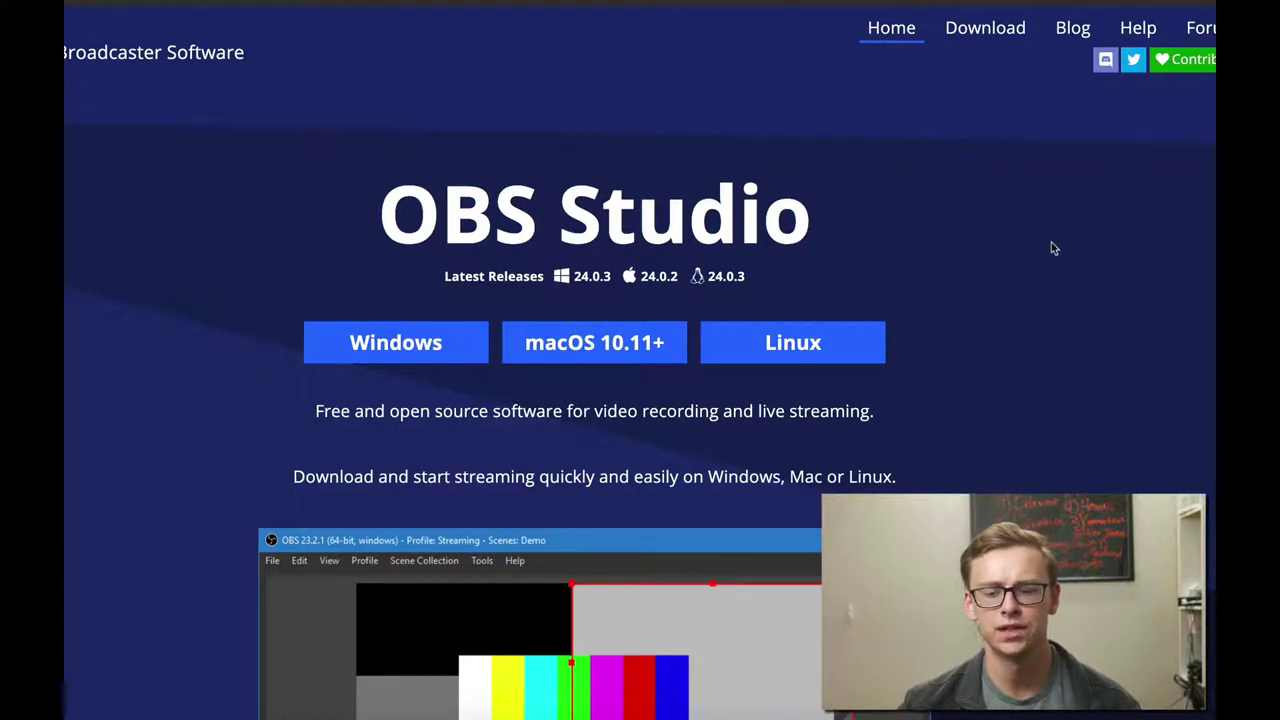
pyautogui.scroll(-1, 1095, 207)
pyautogui.scroll(1, 1095, 207)
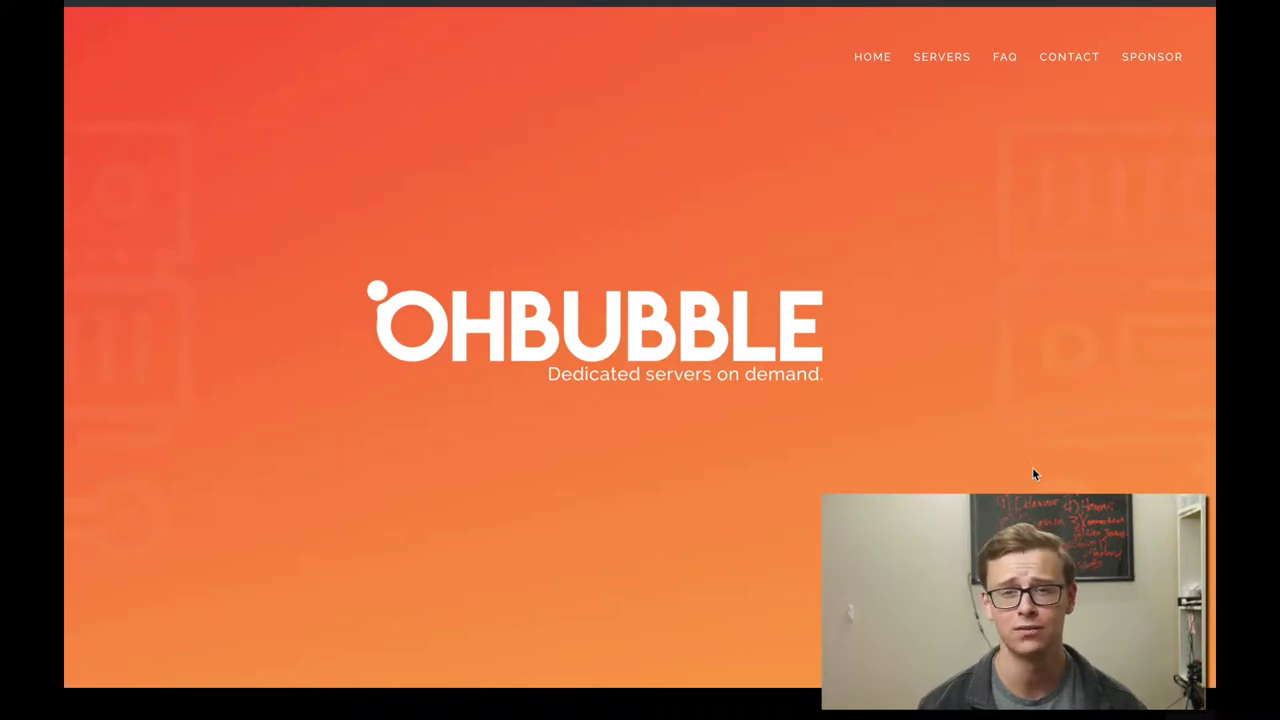
# Scroll the OhBubble plans and open the GOLD plan details page.
pyautogui.scroll(-10, 932, 357)
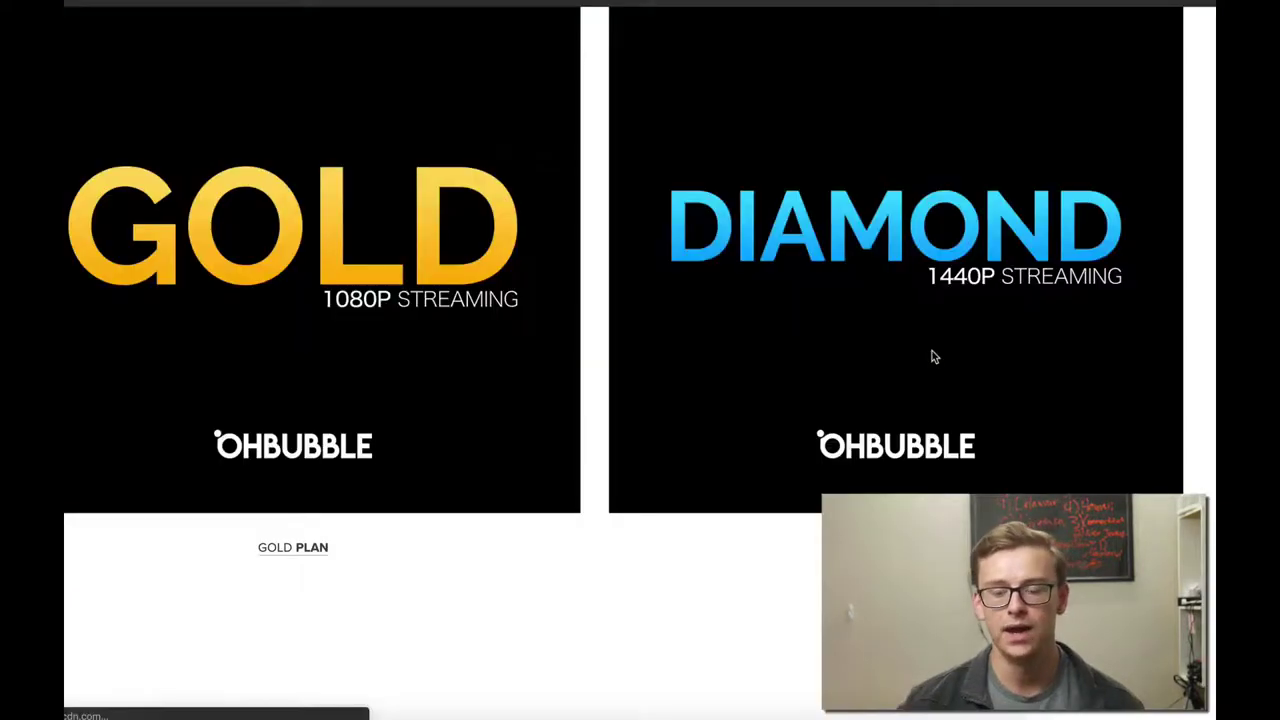
pyautogui.scroll(-1, 932, 357)
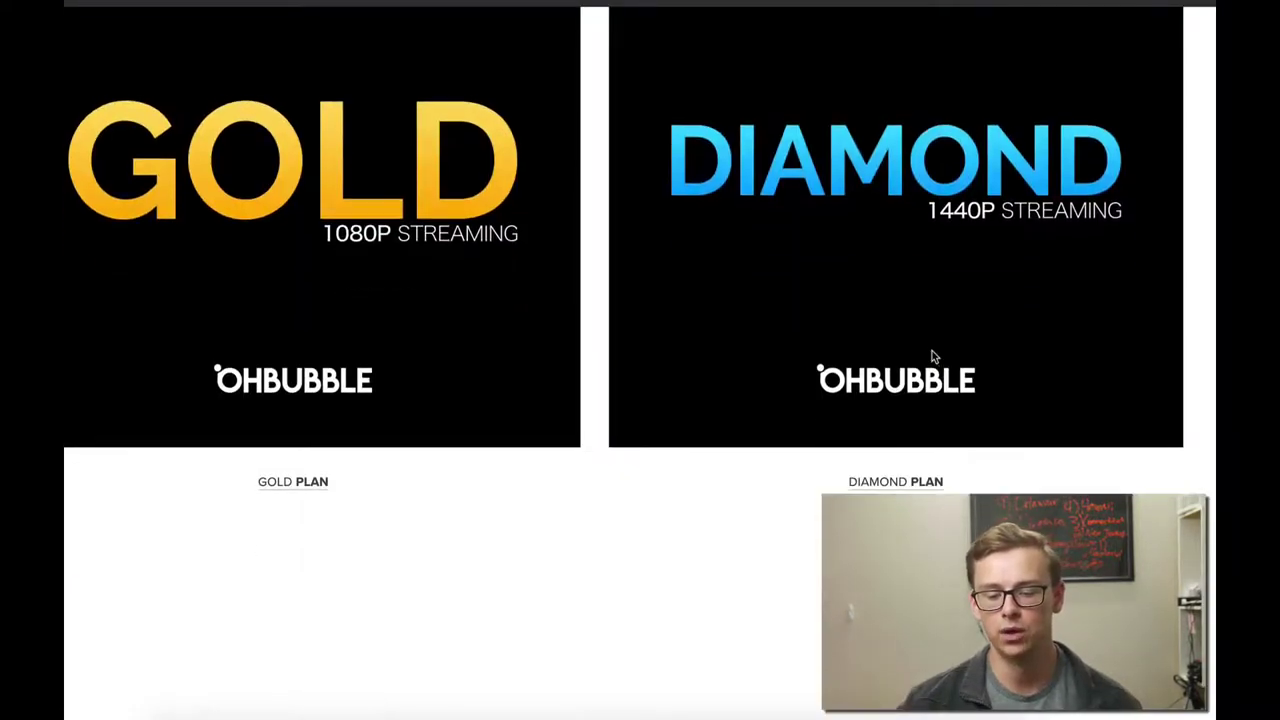
pyautogui.scroll(4, 932, 357)
pyautogui.scroll(-1, 932, 357)
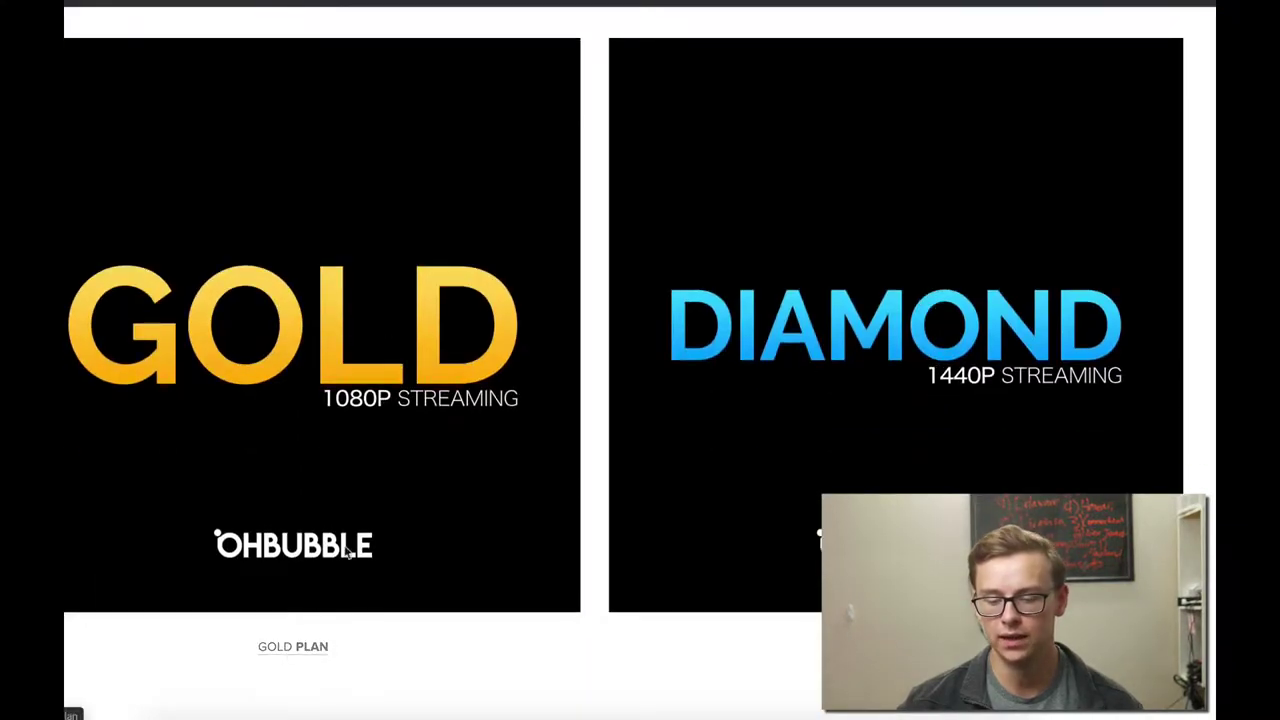
pyautogui.scroll(-1, 360, 390)
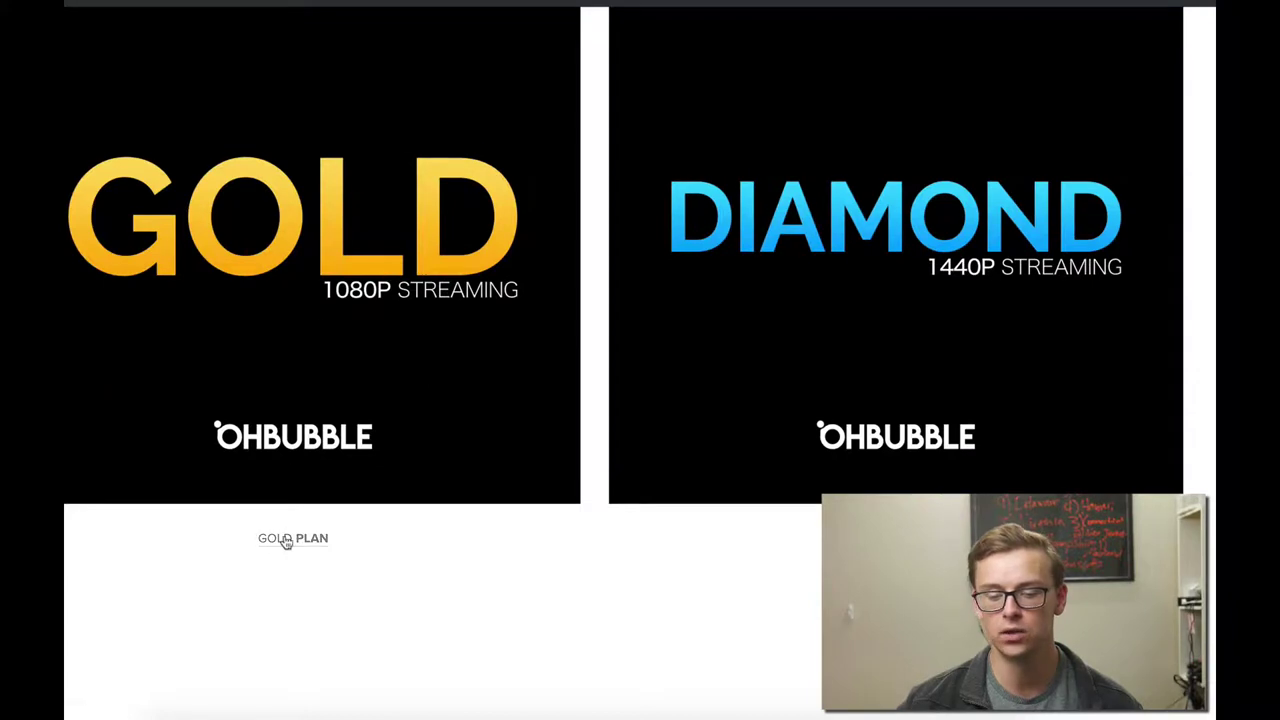
pyautogui.click(511, 460)
# Highlight the GOLD plan's '$49.99 CHARGED MONTHLY' price line.
pyautogui.scroll(-3, 680, 386)
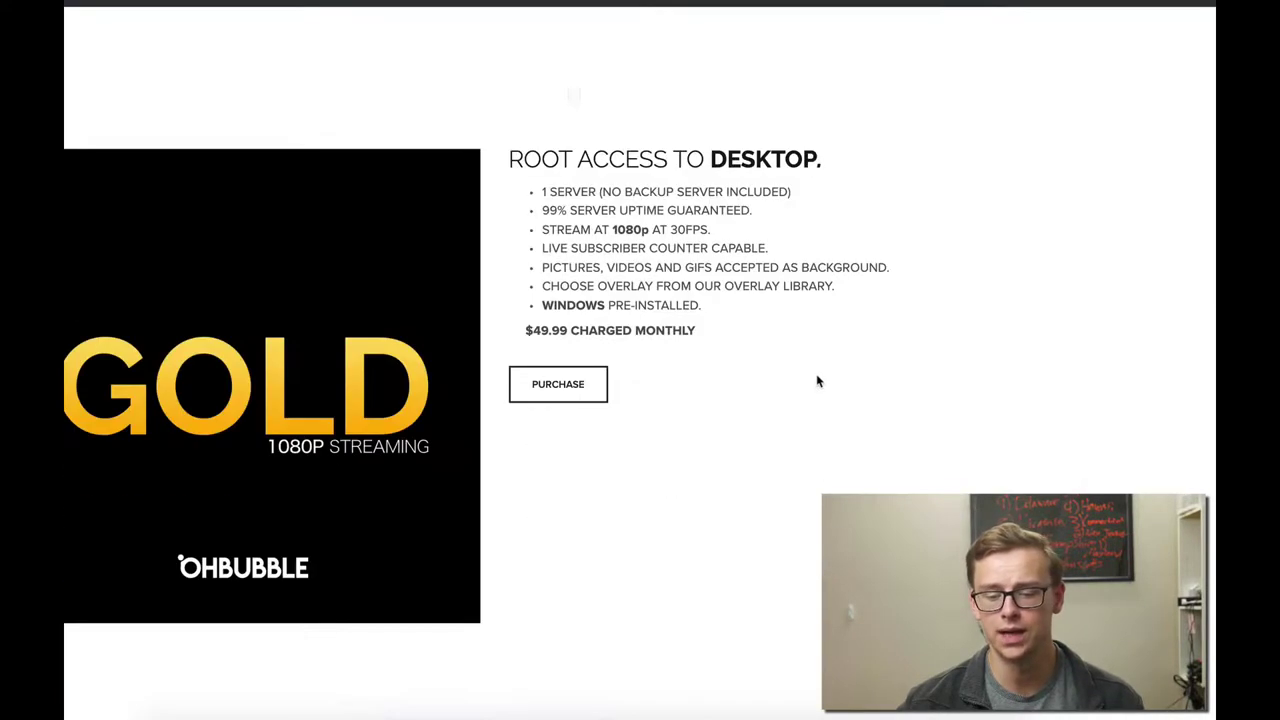
pyautogui.moveTo(516, 332); pyautogui.dragTo(791, 360)
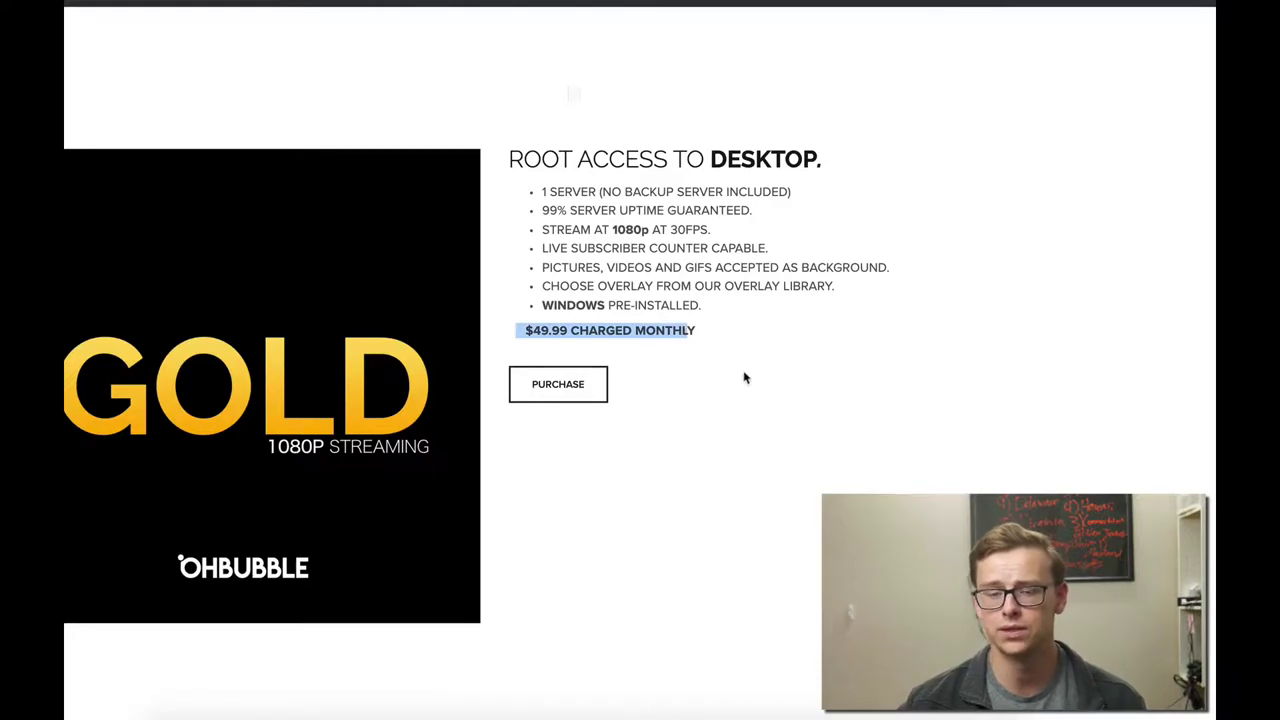
pyautogui.tripleClick(641, 338)
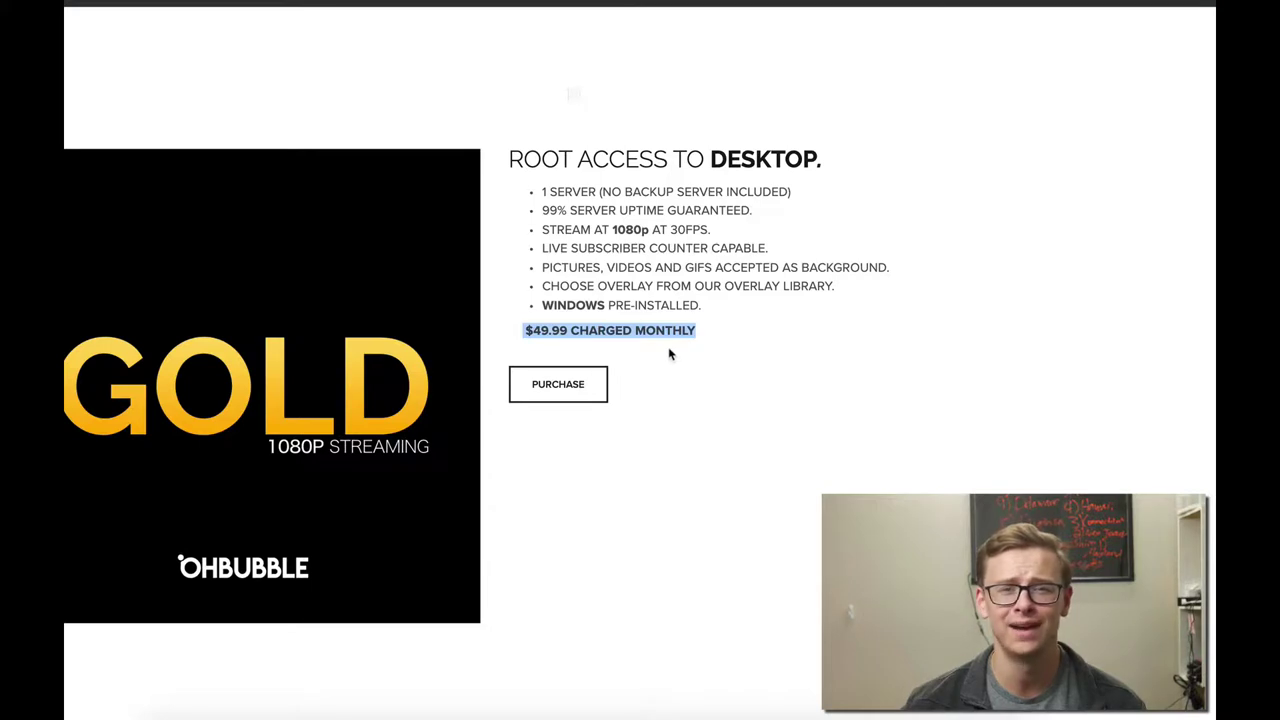
pyautogui.moveTo(524, 329); pyautogui.dragTo(708, 329)
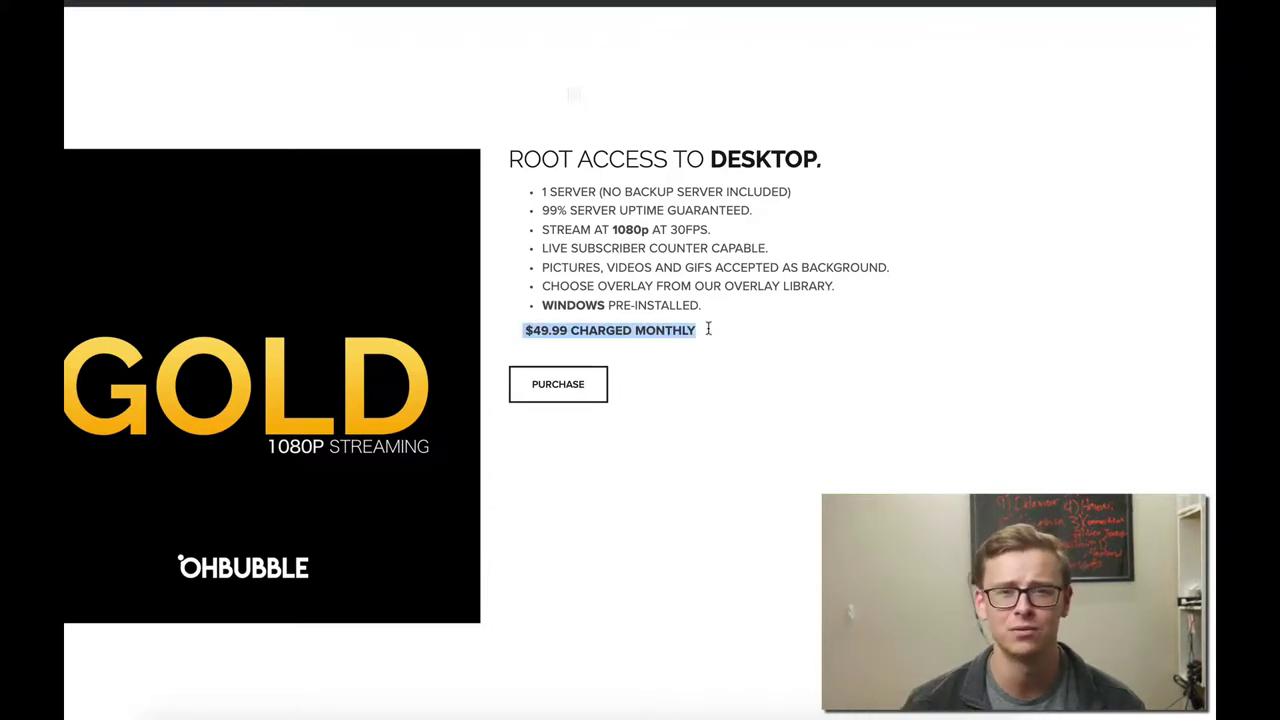
# Clear and then re-highlight the '$49.99 CHARGED MONTHLY' price line.
pyautogui.click(685, 404)
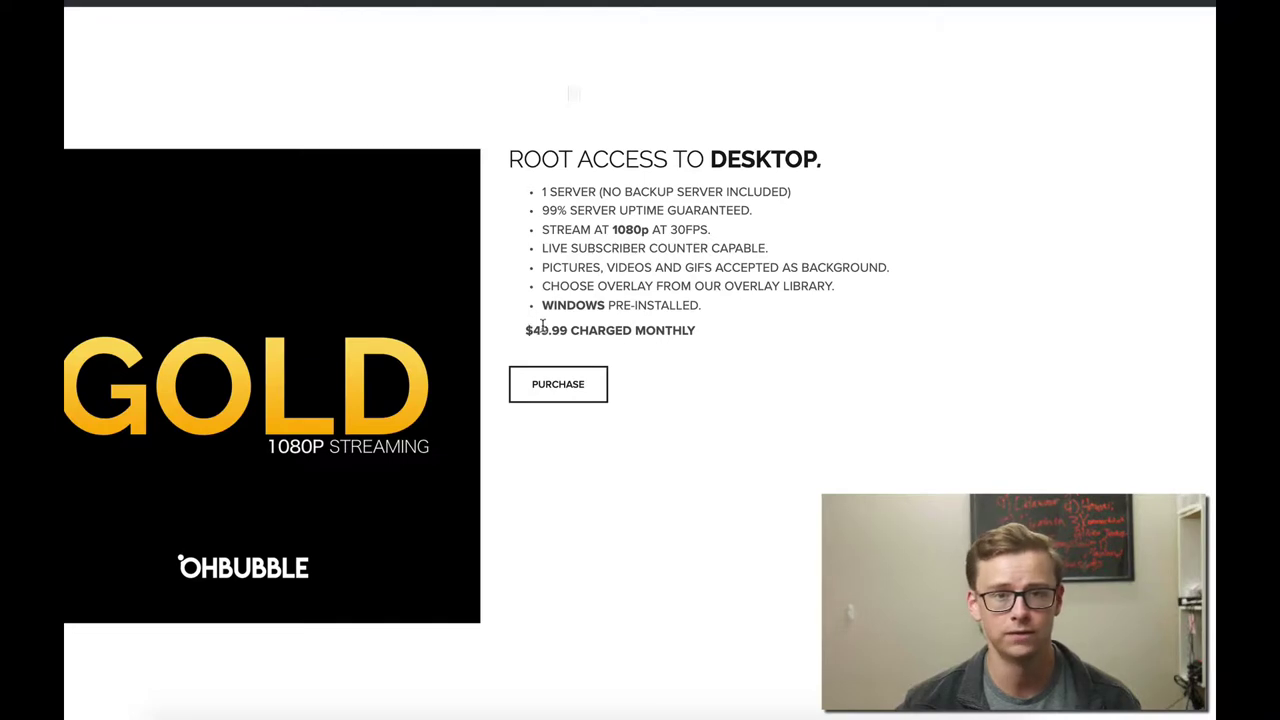
pyautogui.moveTo(519, 336); pyautogui.dragTo(792, 399)
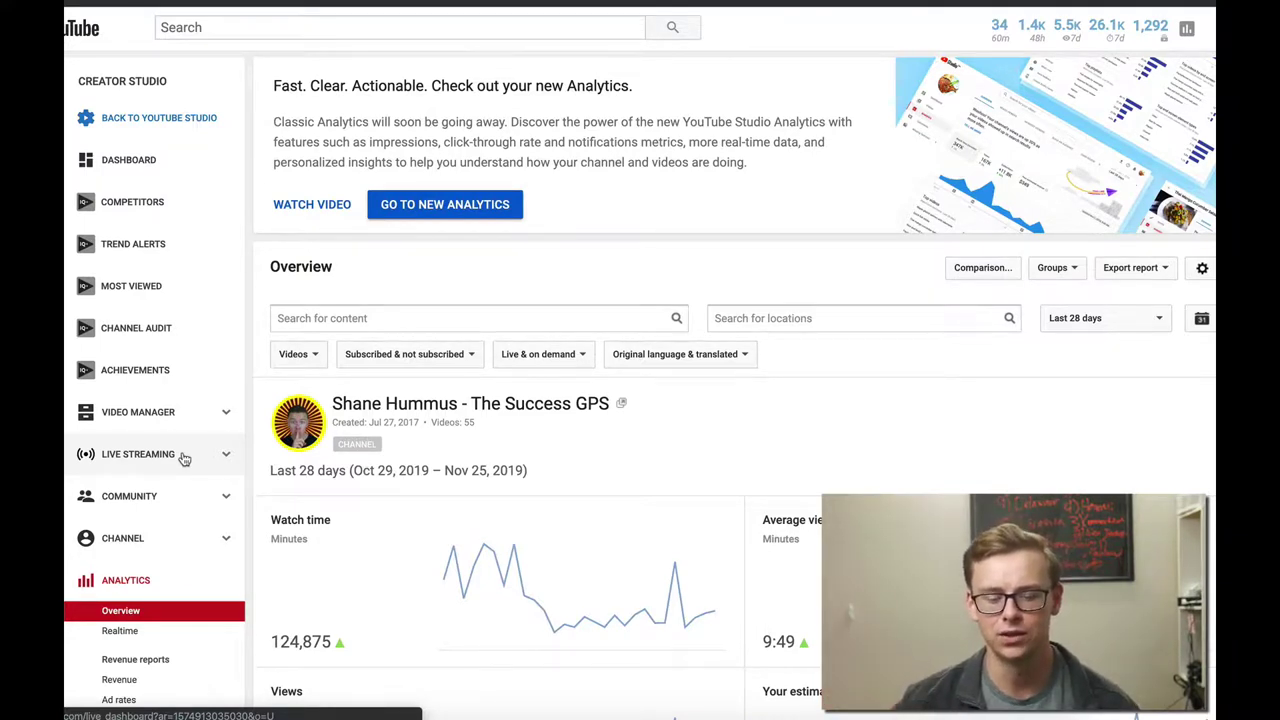
# Open the live streaming dashboard, select the 'Money Guru Research' title, and view the DVR and latency options.
pyautogui.click(183, 458)
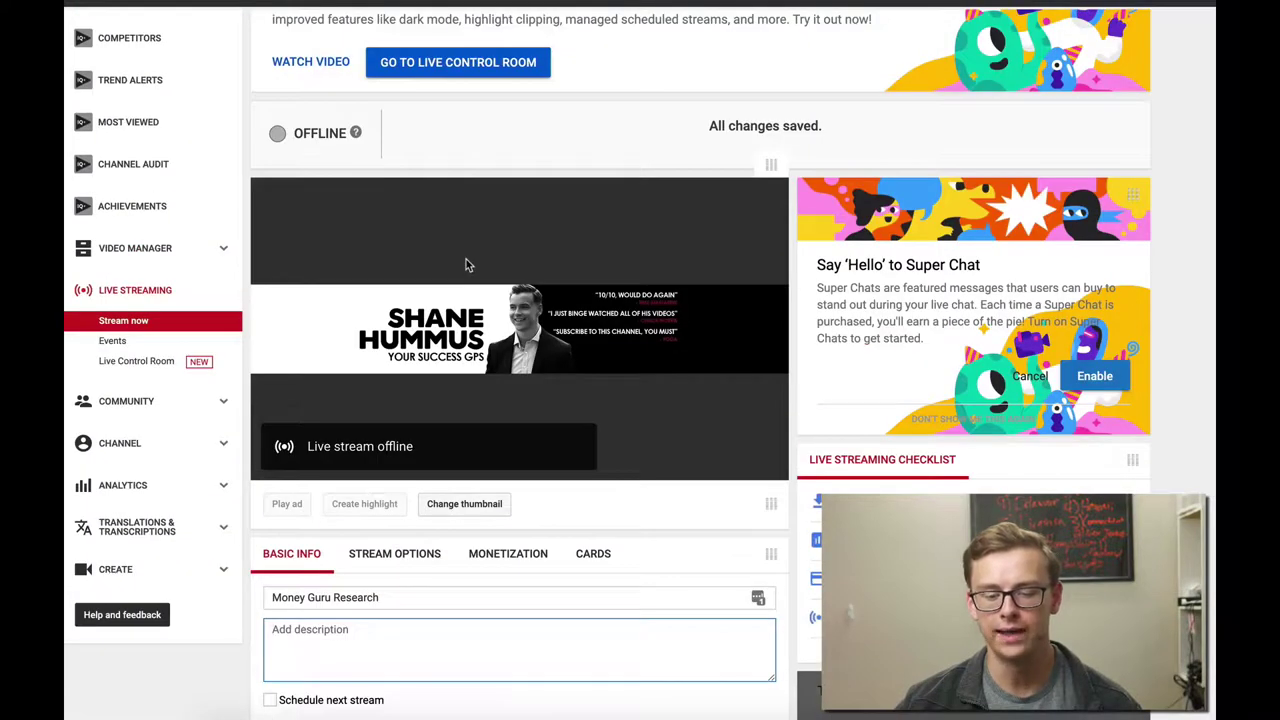
pyautogui.scroll(-1, 465, 265)
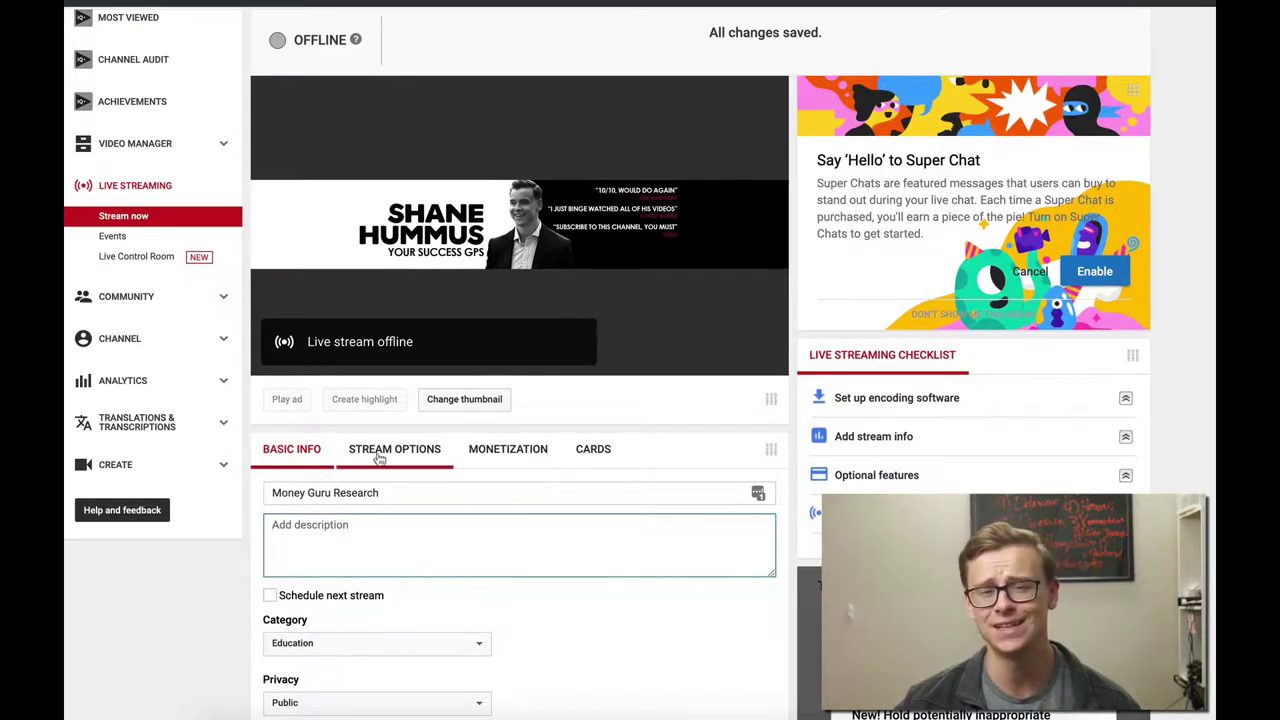
pyautogui.scroll(-1, 419, 381)
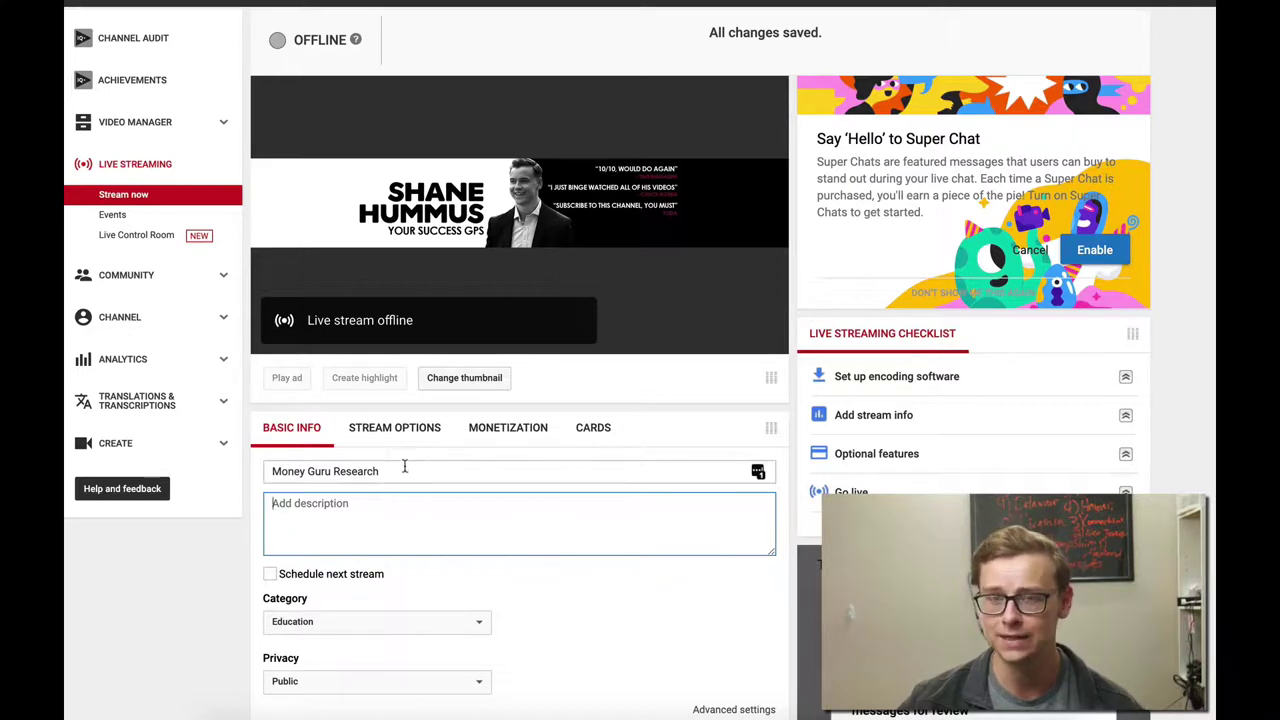
pyautogui.moveTo(400, 469); pyautogui.dragTo(186, 471)
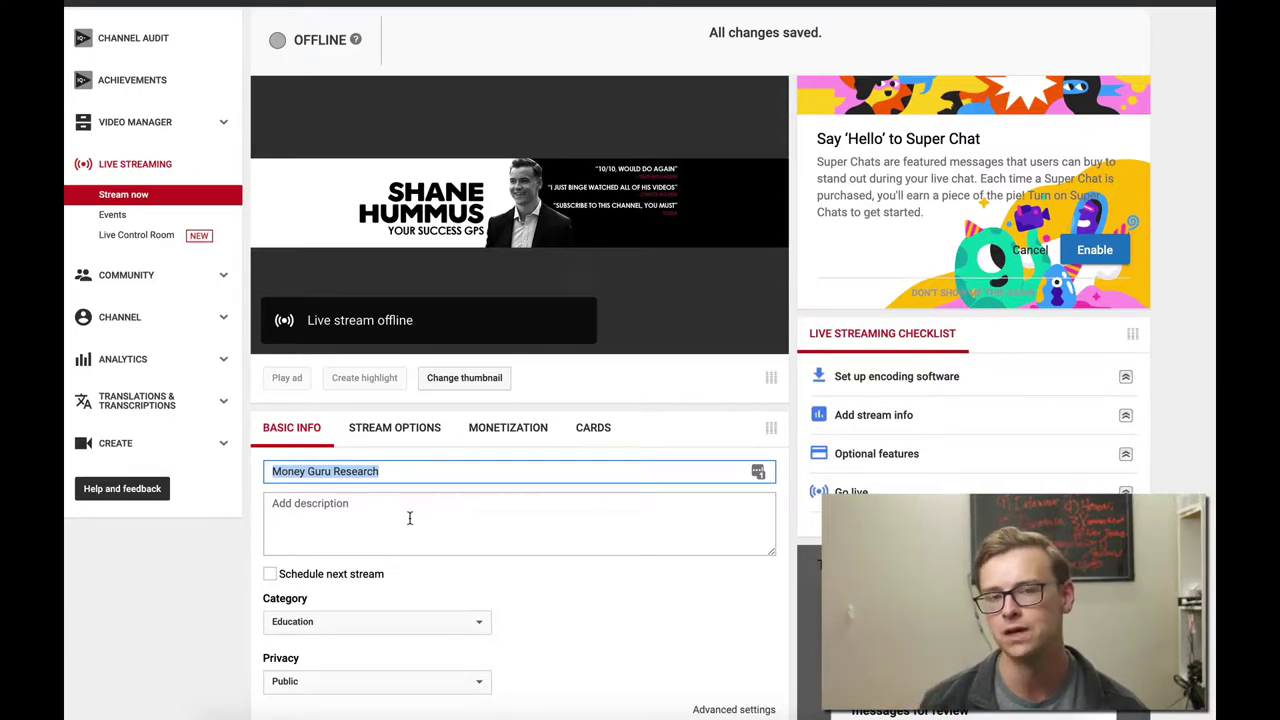
pyautogui.click(394, 427)
pyautogui.scroll(-2, 615, 393)
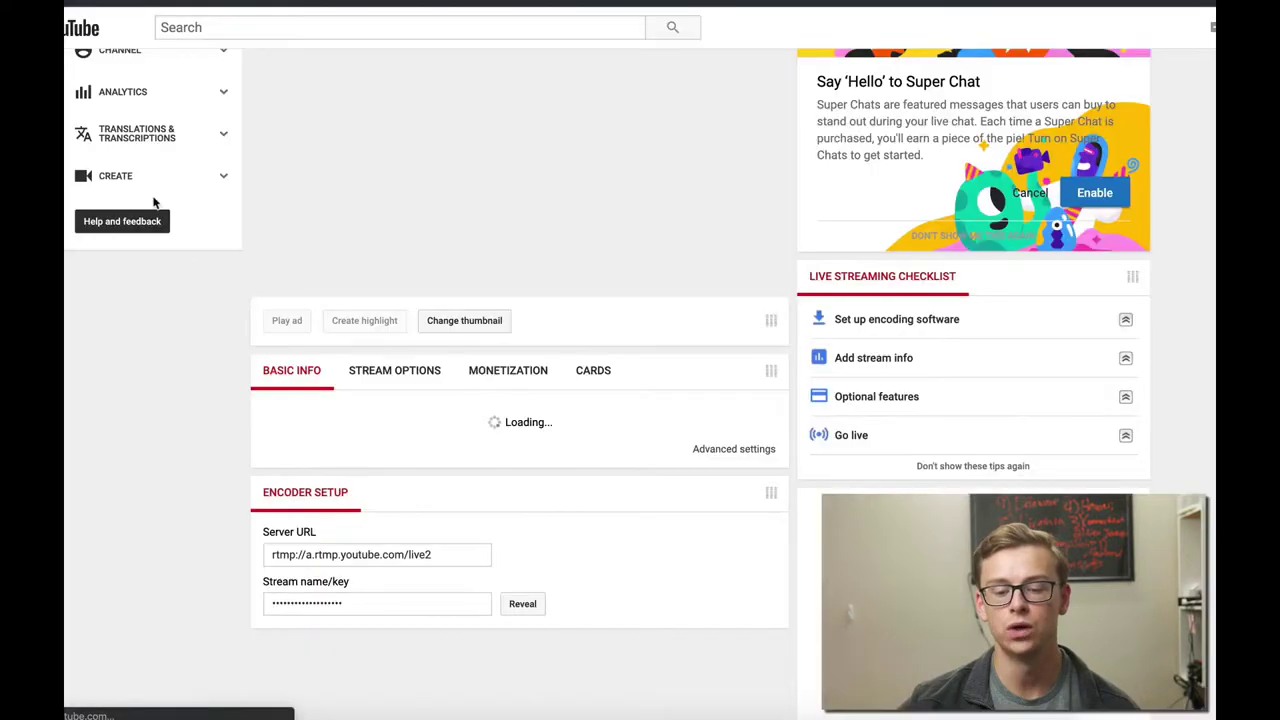
# Review the webcam stream's advanced settings: chat allowed, monetization on, no paid promotion.
pyautogui.scroll(-4, 203, 328)
pyautogui.scroll(4, 203, 328)
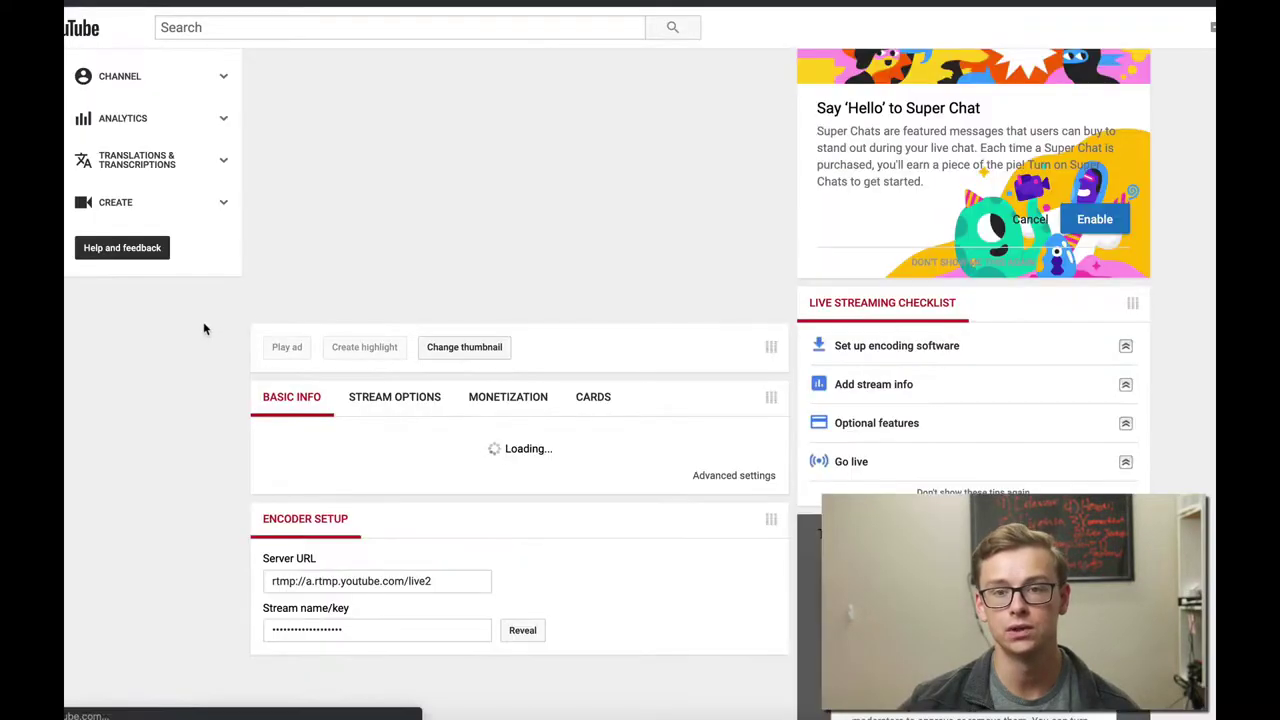
pyautogui.scroll(3, 203, 328)
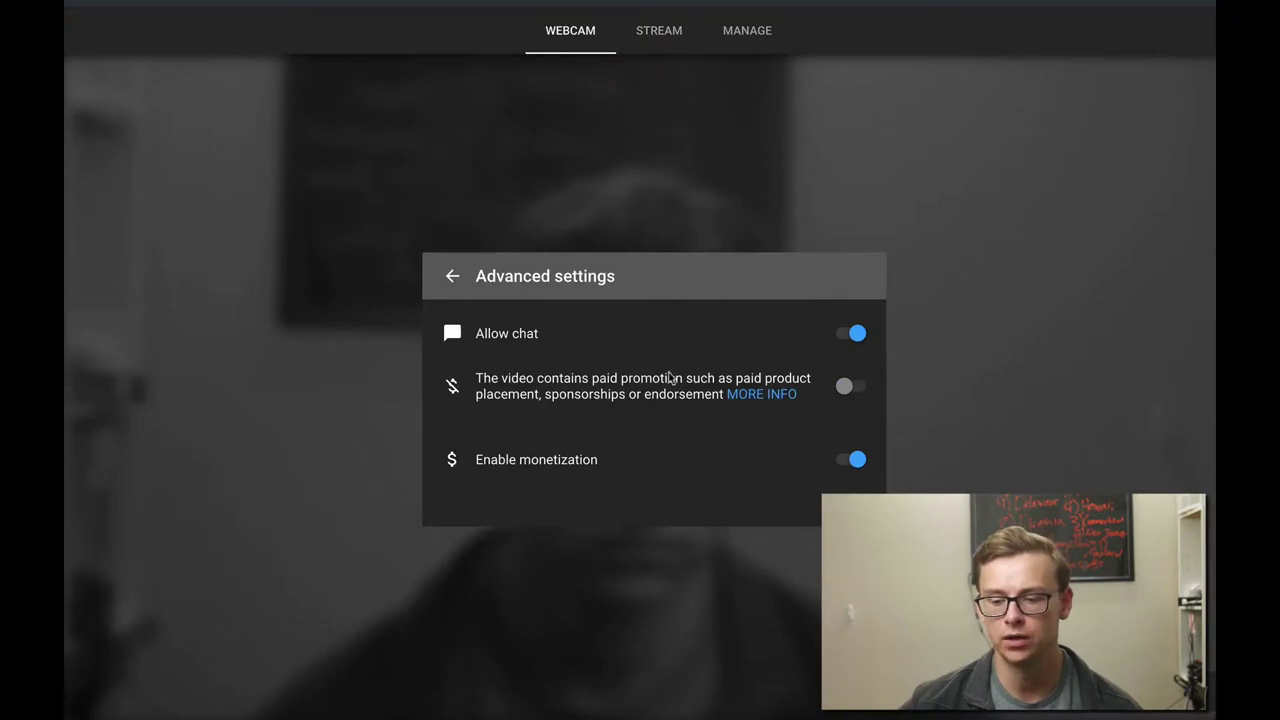
# Return to stream info, finish the title 'money guru research', and review the Nov 27 8:05 PM schedule.
pyautogui.click(452, 276)
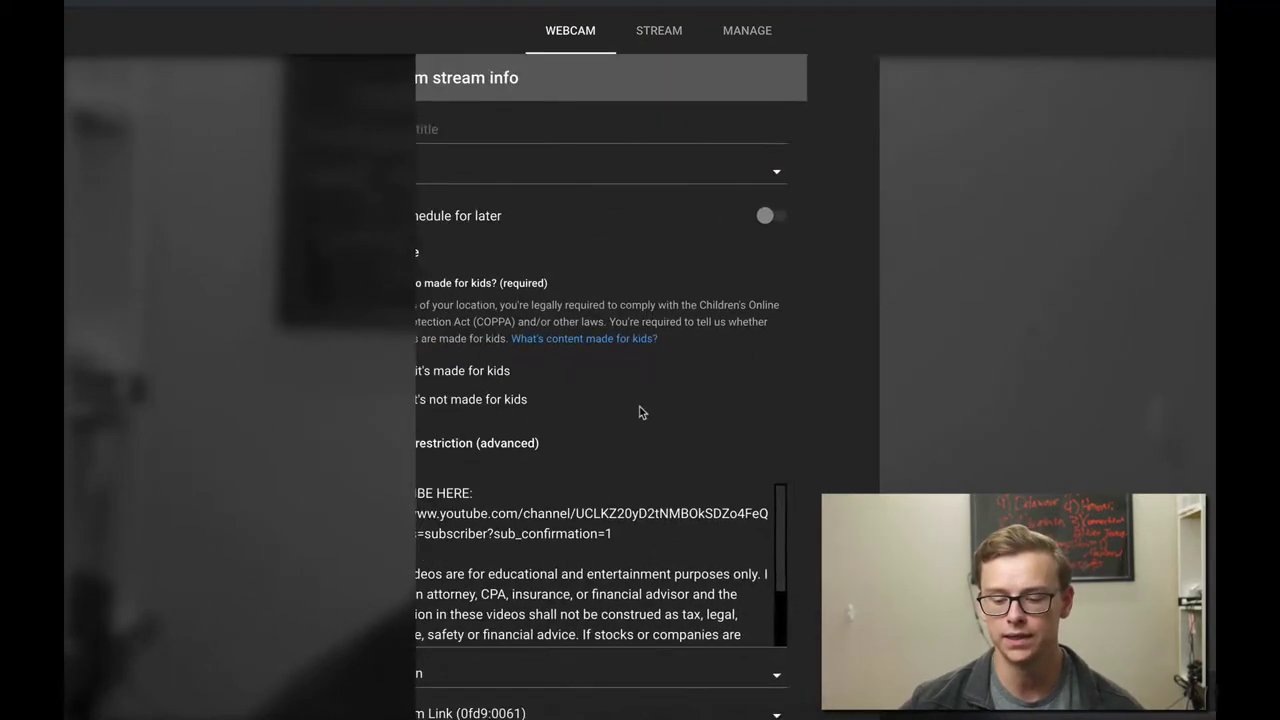
pyautogui.scroll(-5, 625, 440)
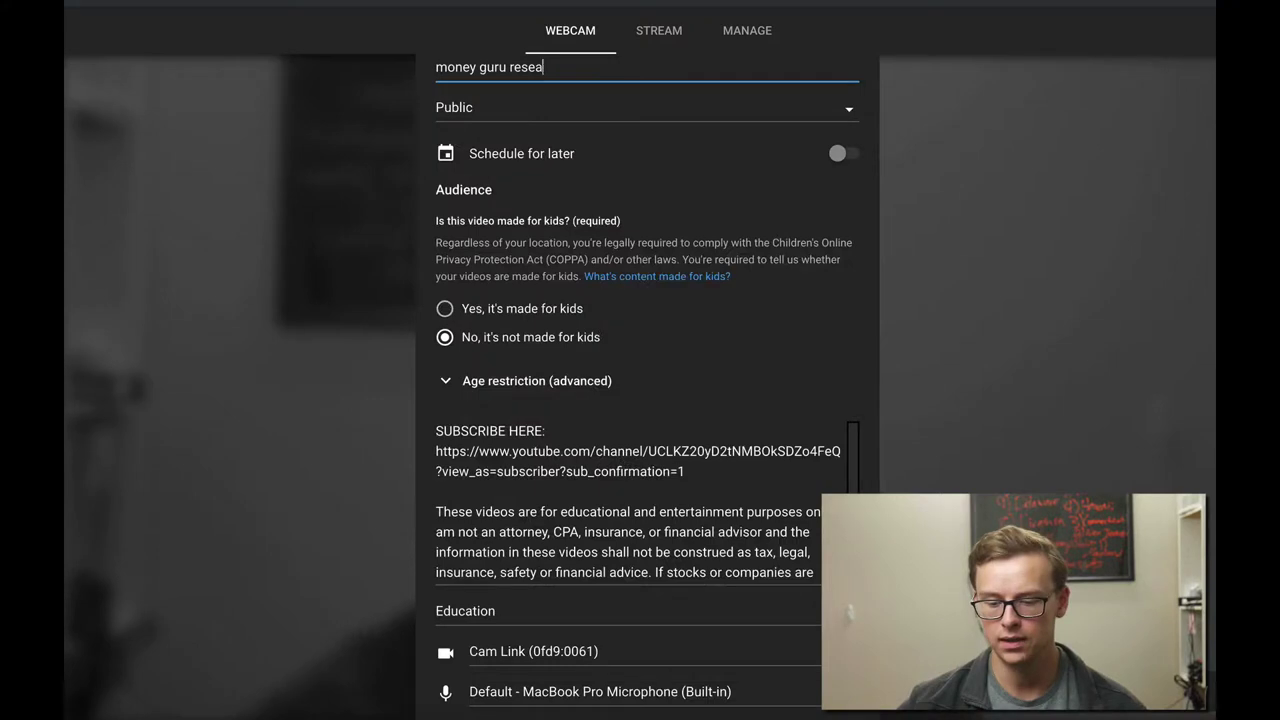
pyautogui.write('rch')
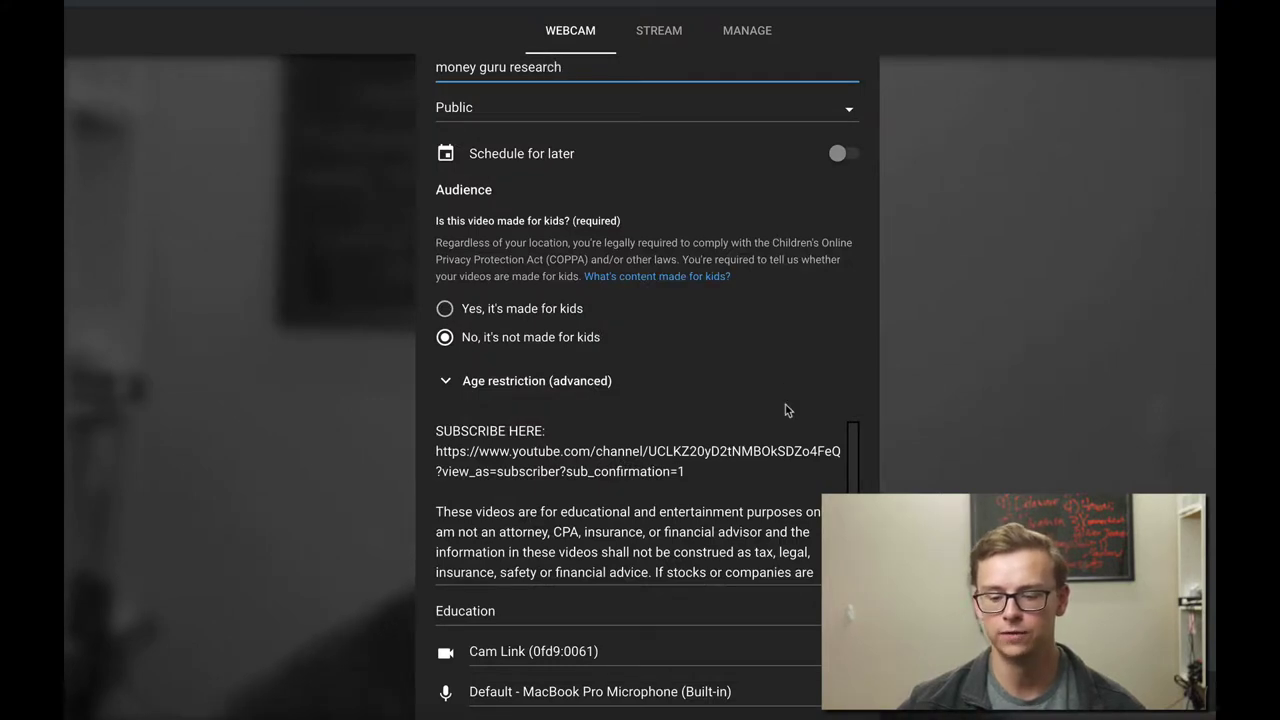
pyautogui.scroll(-3, 716, 515)
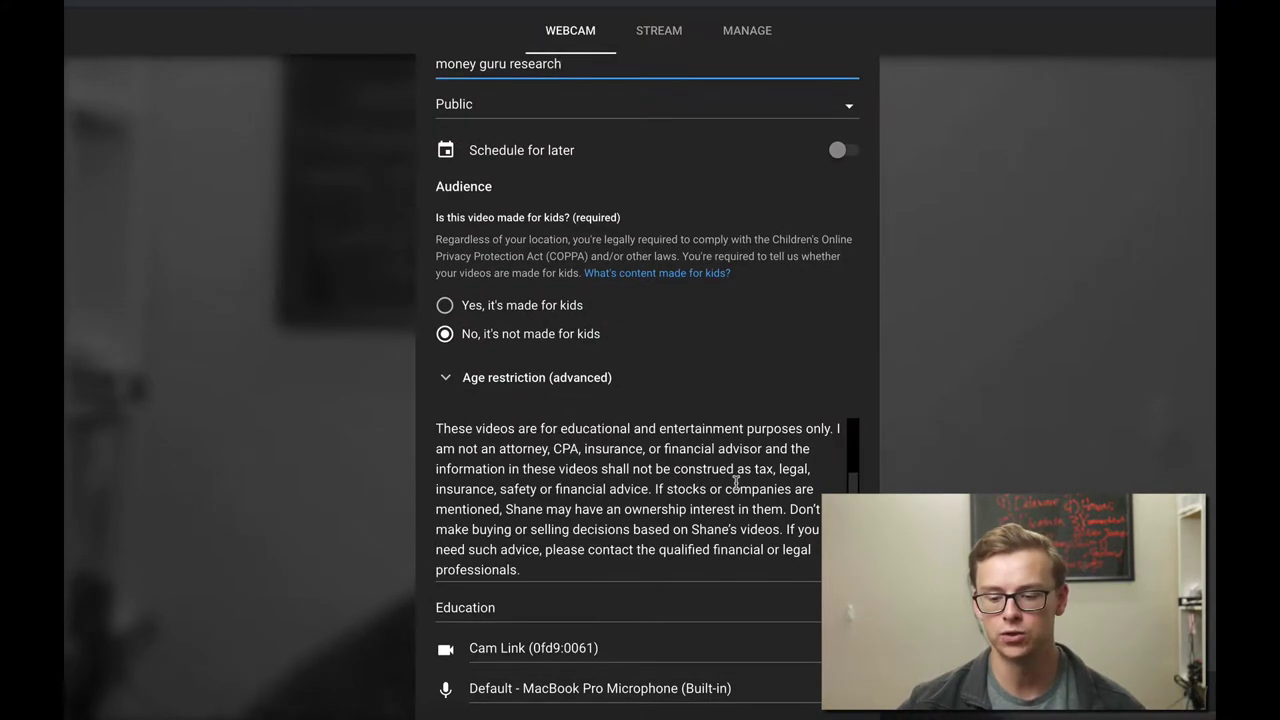
pyautogui.scroll(2, 716, 516)
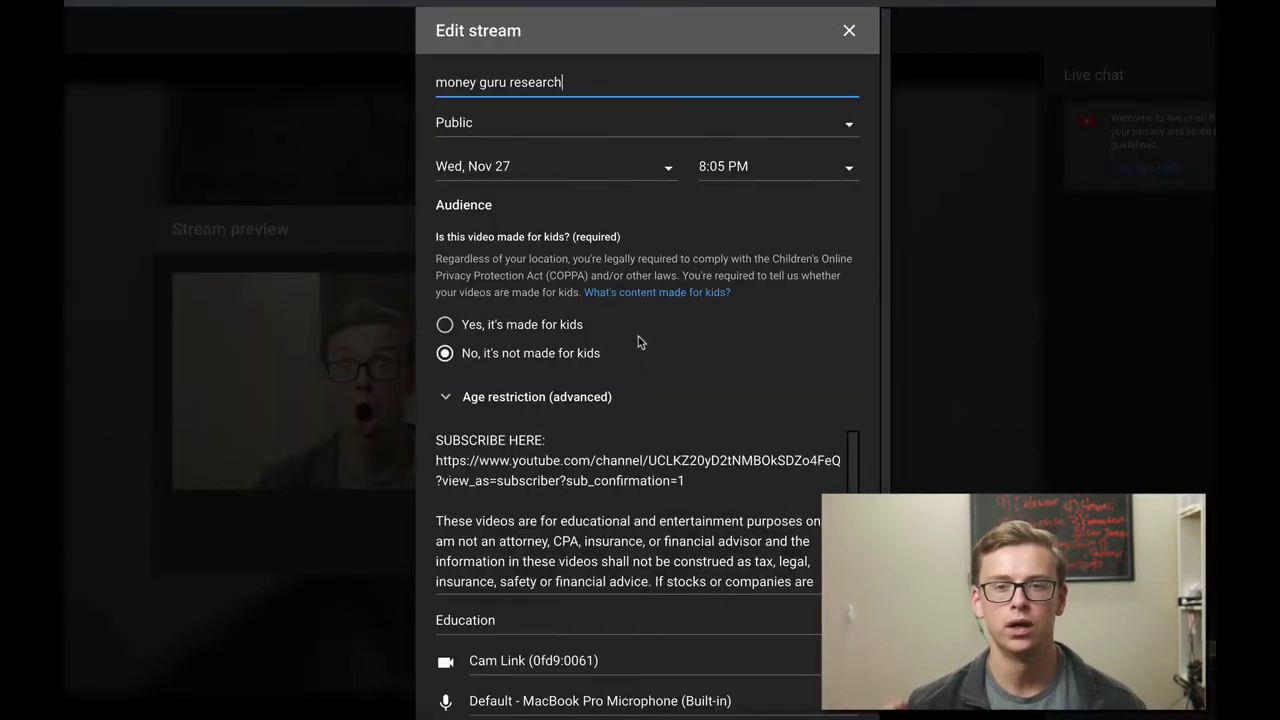
pyautogui.scroll(-3, 639, 344)
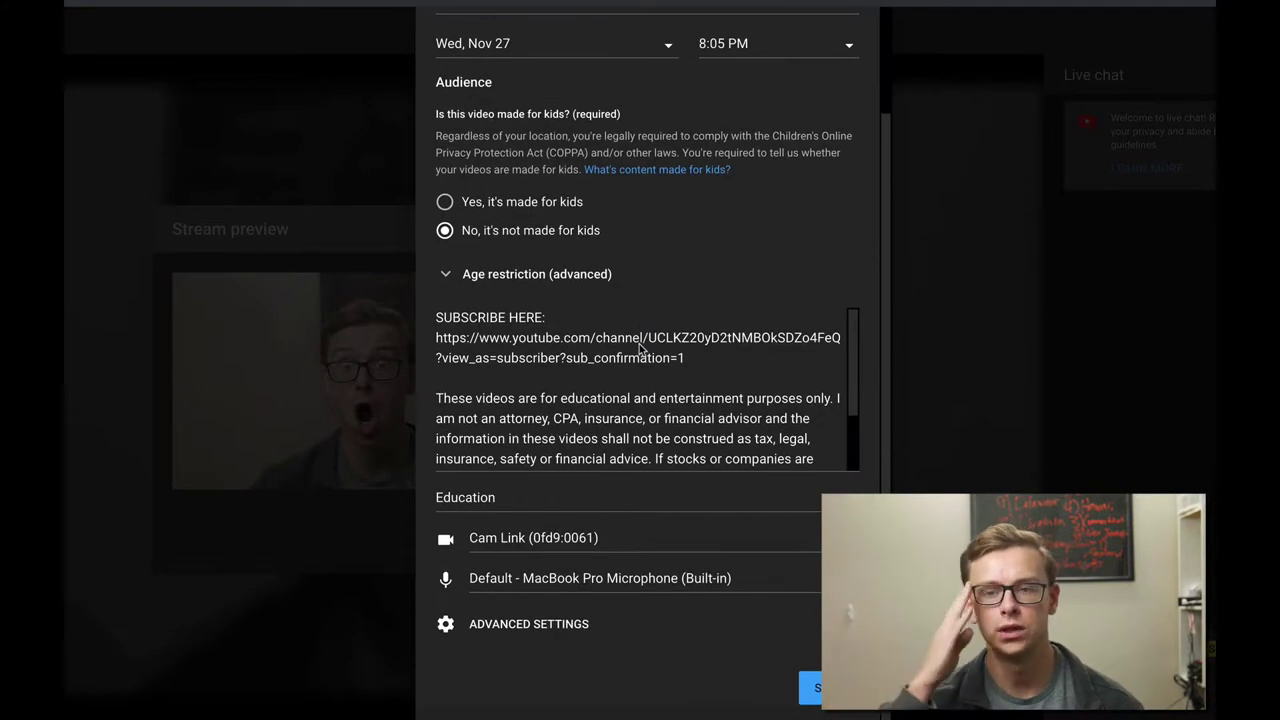
# View the Money Guru Research video's likes chart: 21 likes against 5 dislikes.
pyautogui.scroll(3, 639, 344)
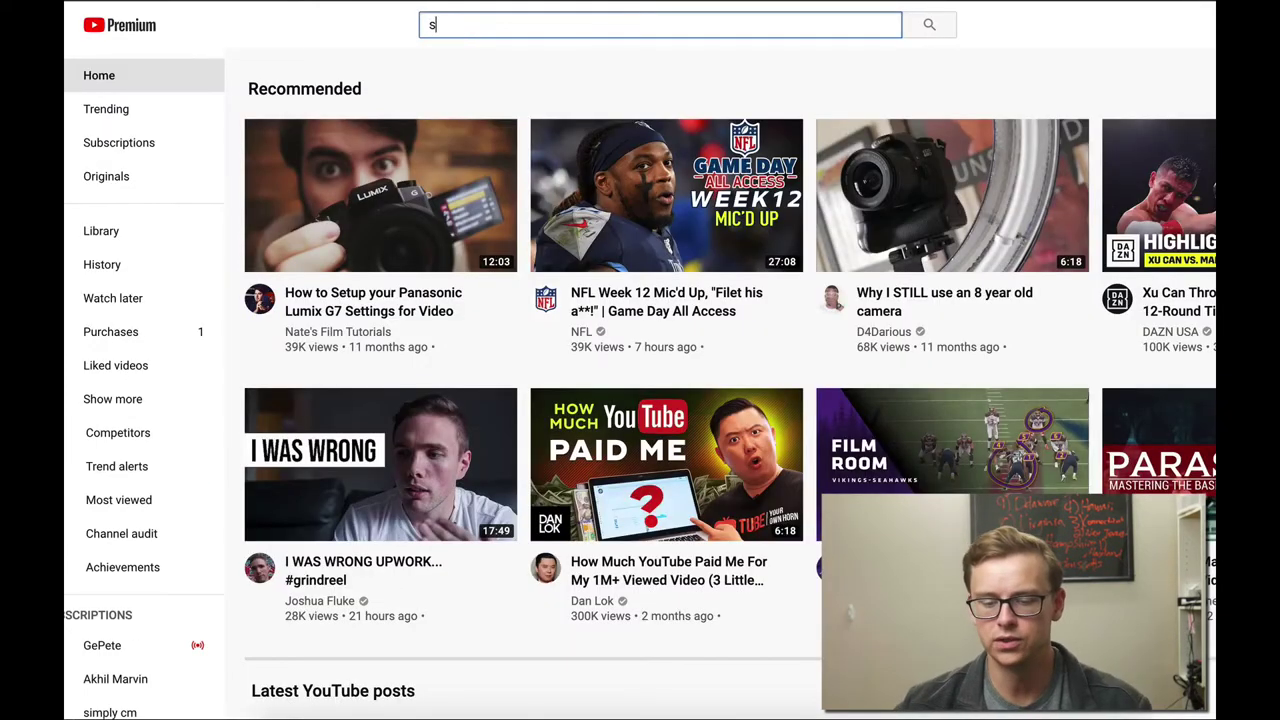
# Enter 'stocks' as the search query in the YouTube search bar.
pyautogui.write('tocks')
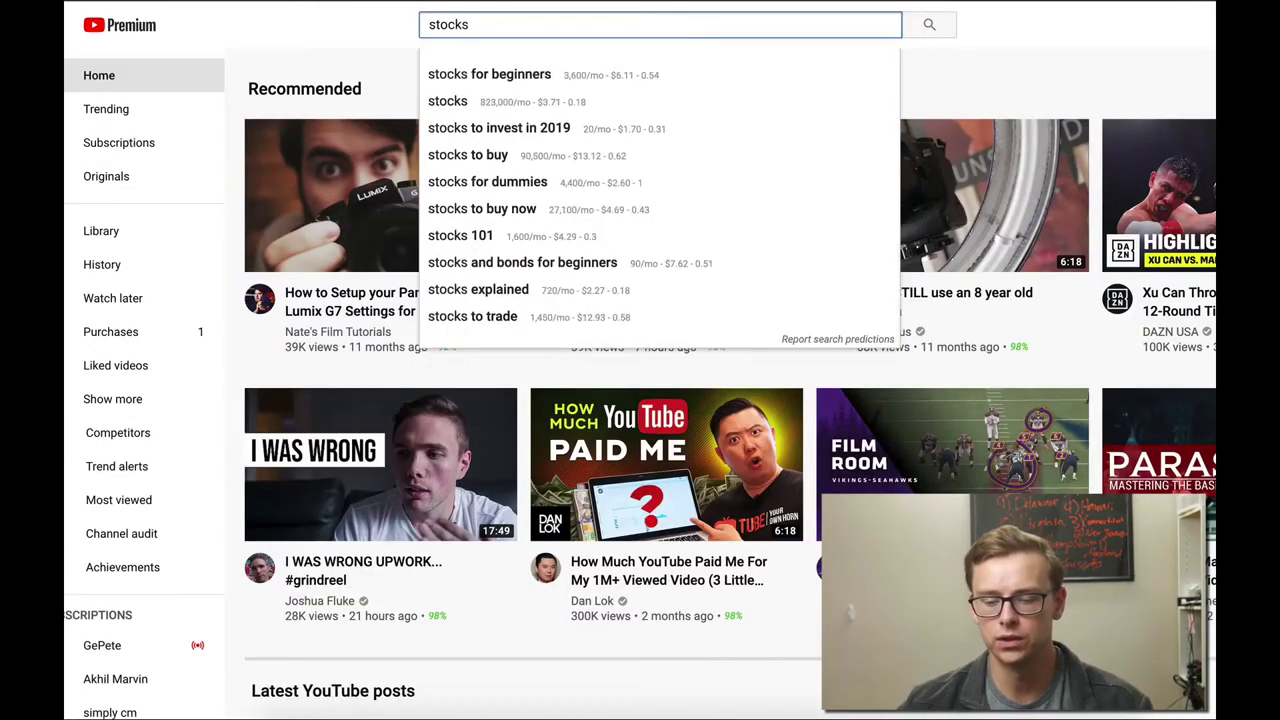